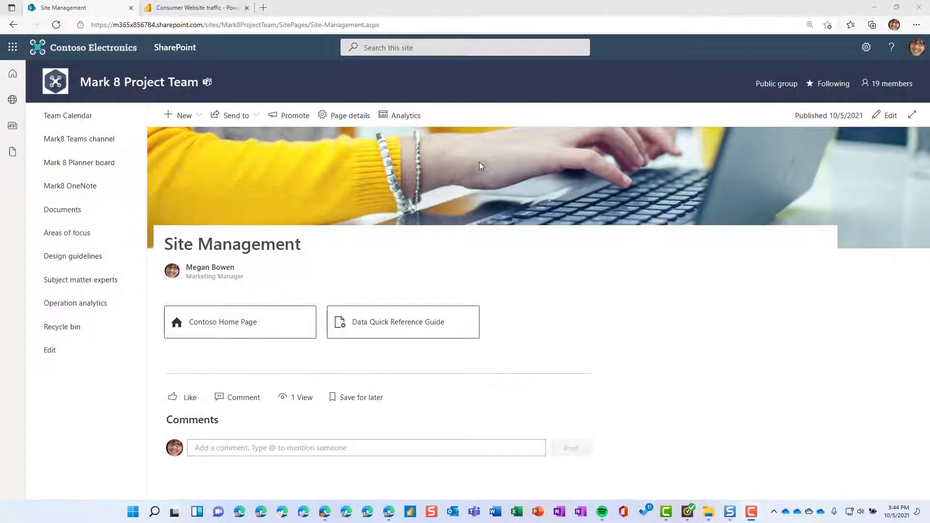
Switch to the browser tab showing the 'Consumer Website traffic' Power BI report
left_click(208, 9)
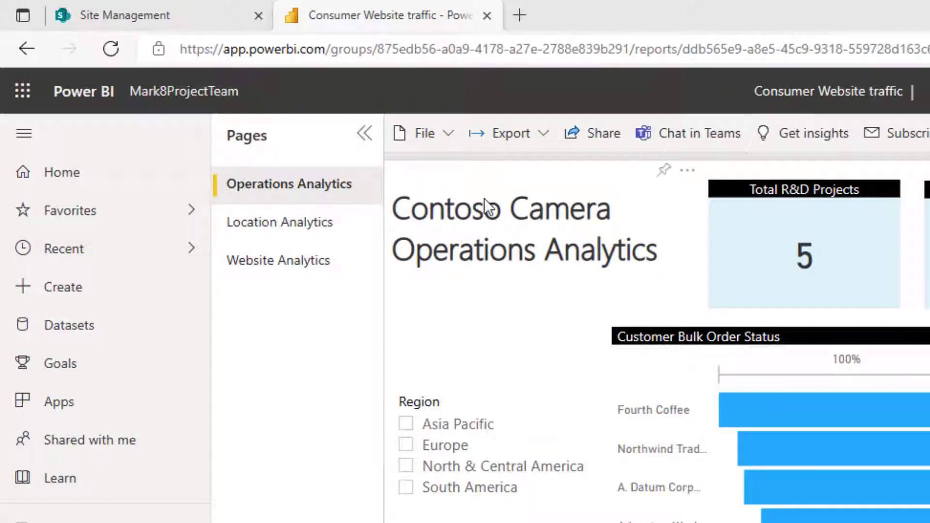
Copy the Consumer Website traffic report's URL and return to the Site Management tab
left_click(536, 52)
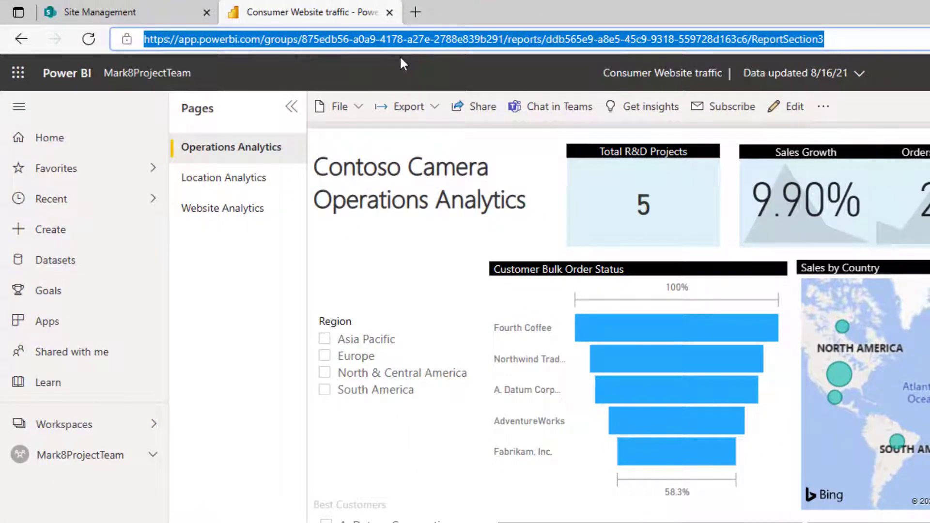
left_click(150, 17)
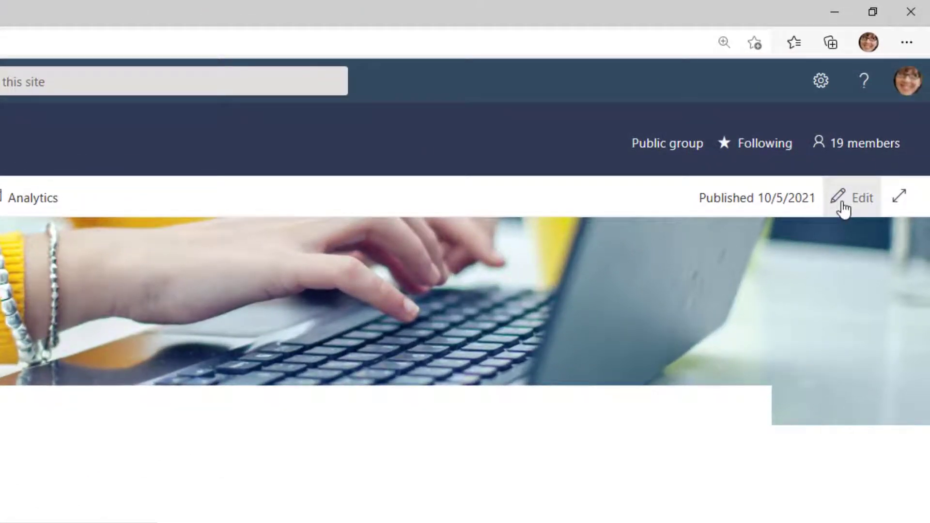
Edit the page and insert a Power BI web part, found by searching 'power', below Quick links
left_click(843, 209)
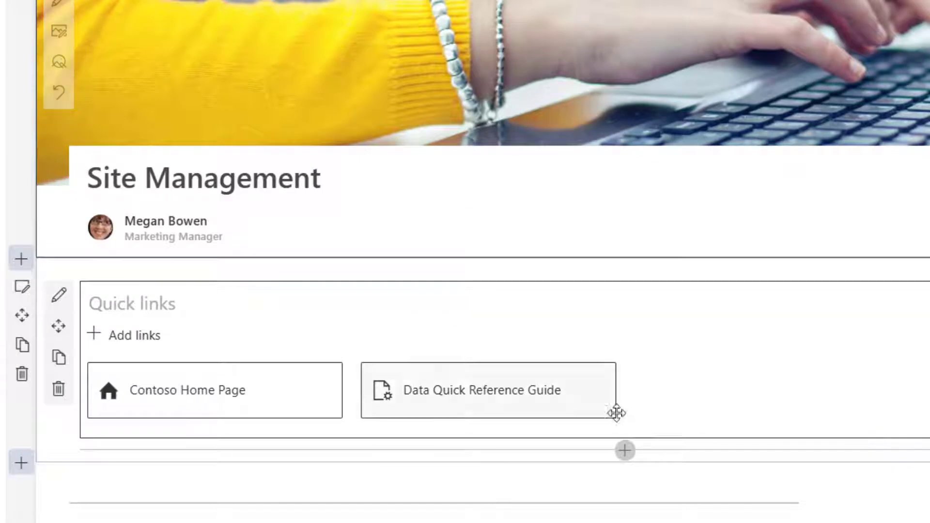
left_click(632, 455)
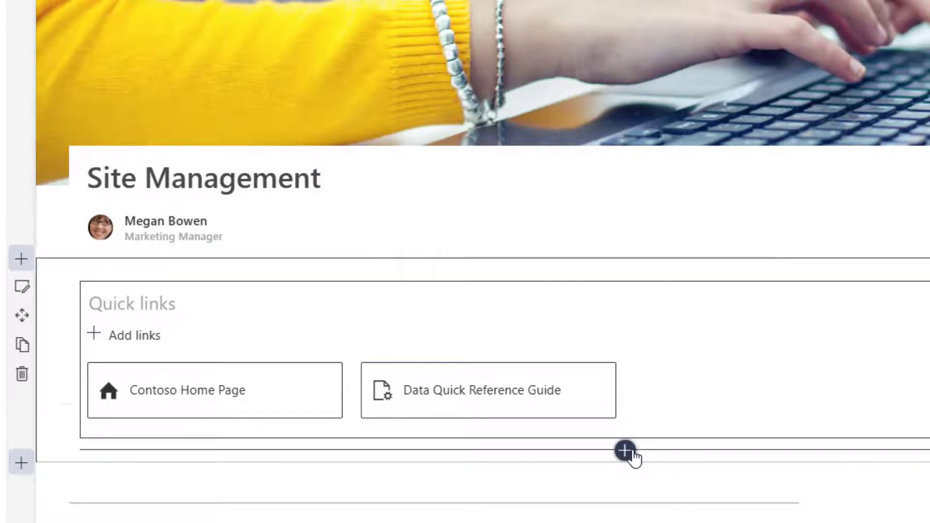
type("power")
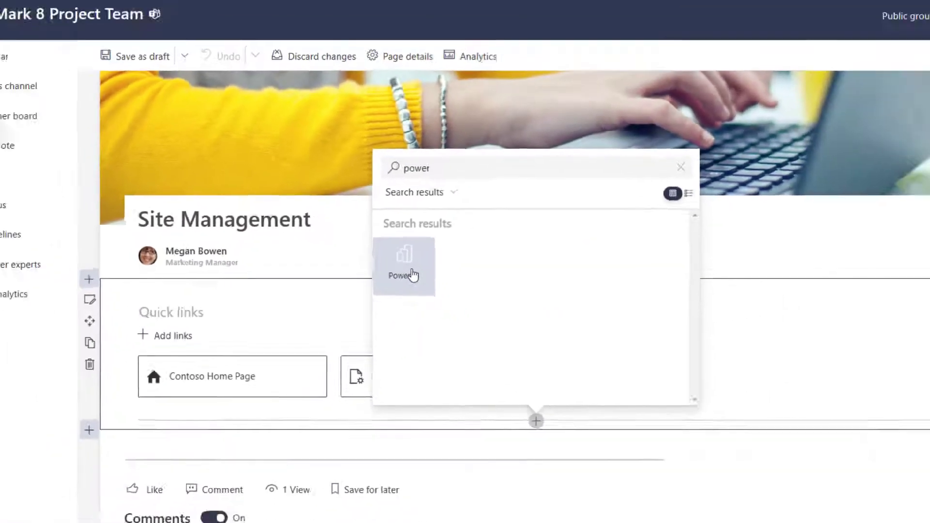
left_click(454, 254)
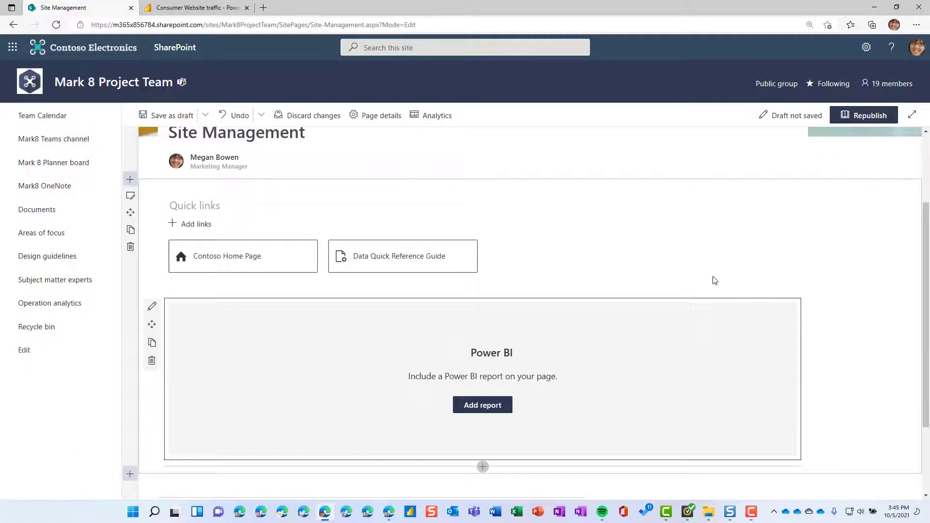
Paste the report link into the web part, delete 'ReportSection3' from its end, then cut the shortened link
left_click(491, 406)
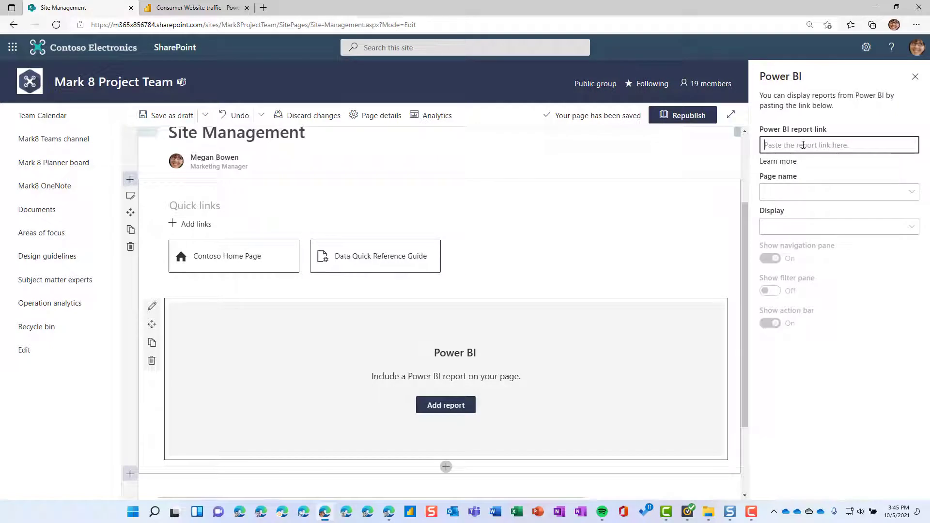
key("ctrl+v")
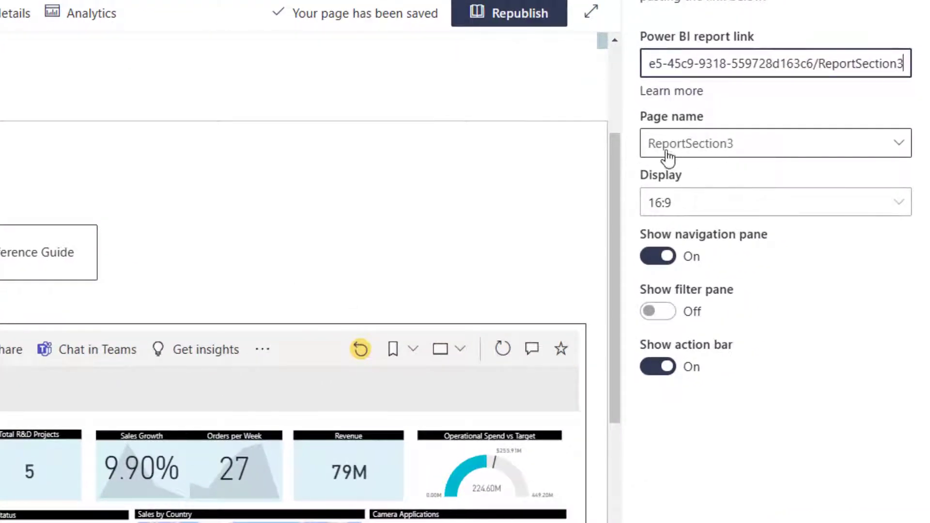
left_click(740, 159)
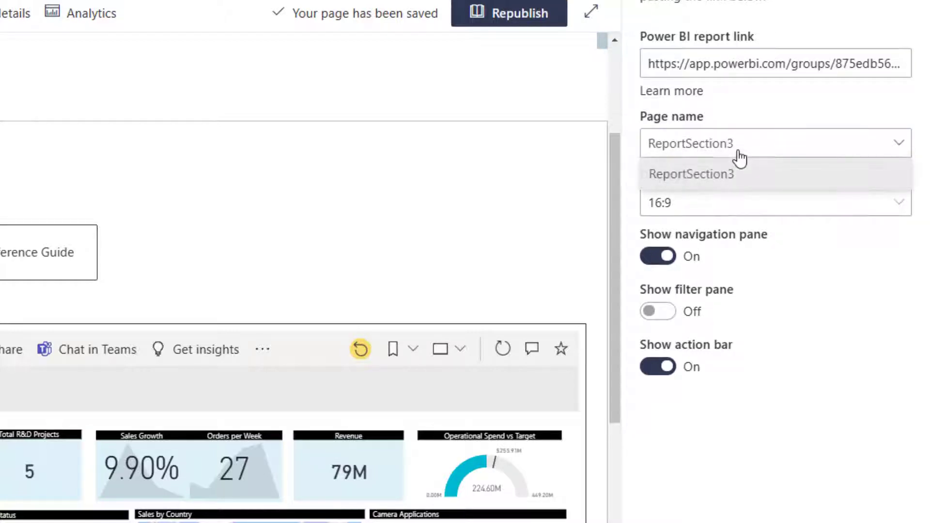
left_click_drag(836, 63, 929, 86)
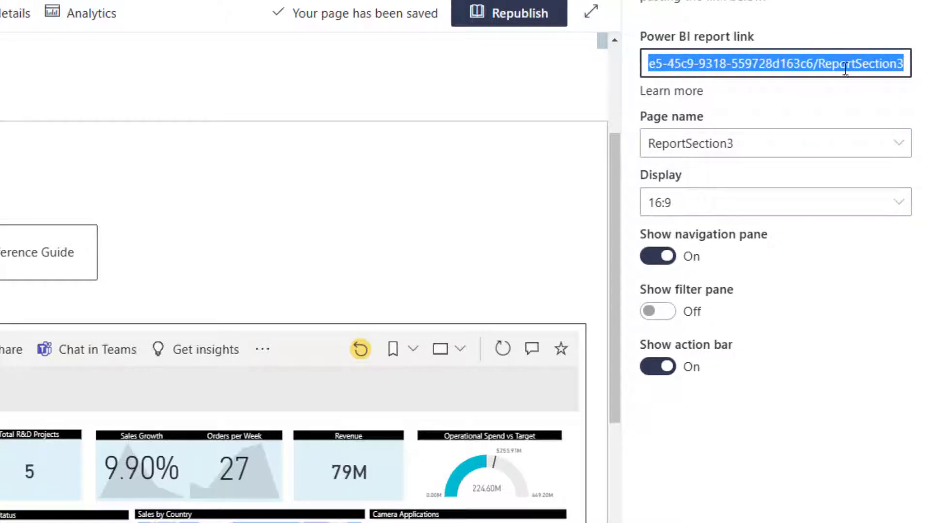
left_click(825, 66)
left_click_drag(819, 64, 920, 70)
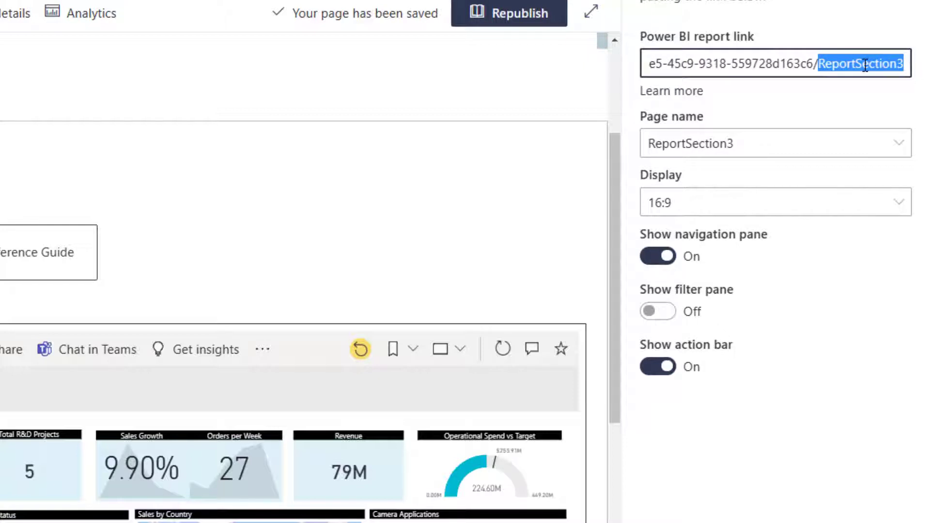
key("Delete")
key("ctrl+a")
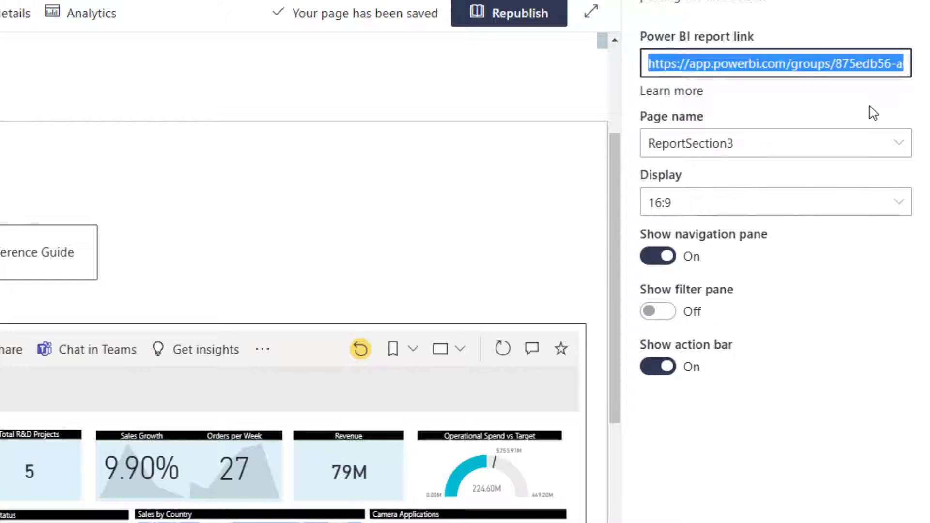
key("ctrl+x")
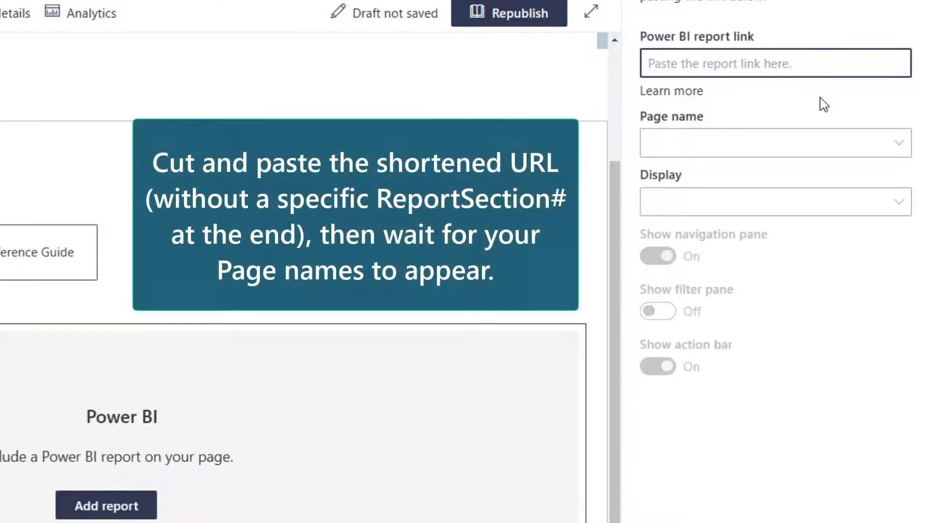
Paste the shortened report link back and set Page name to Operations Analytics
key("ctrl+v")
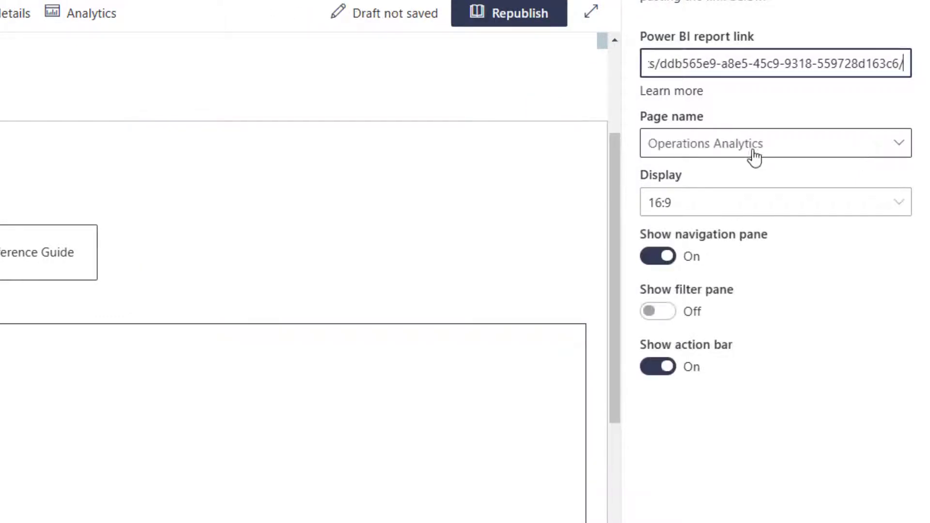
left_click(696, 156)
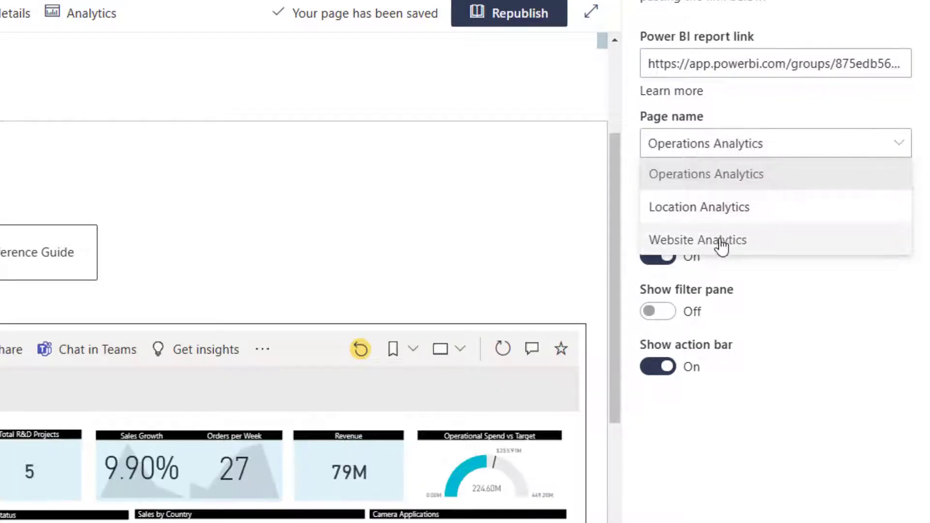
left_click(744, 183)
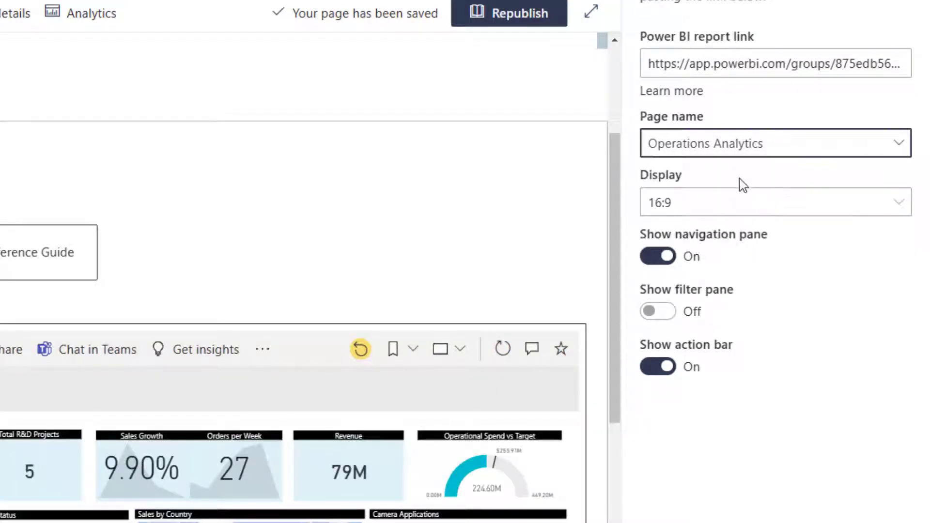
left_click(742, 148)
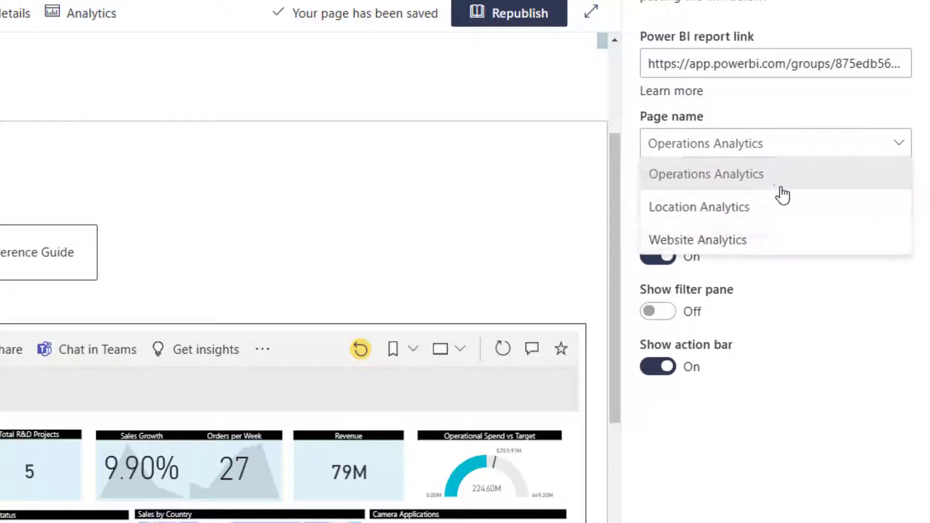
left_click(748, 241)
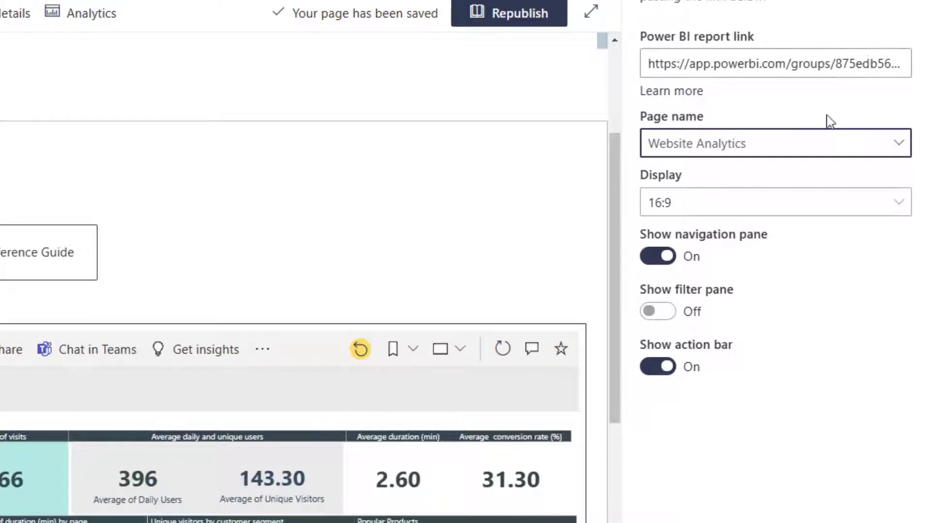
left_click(804, 150)
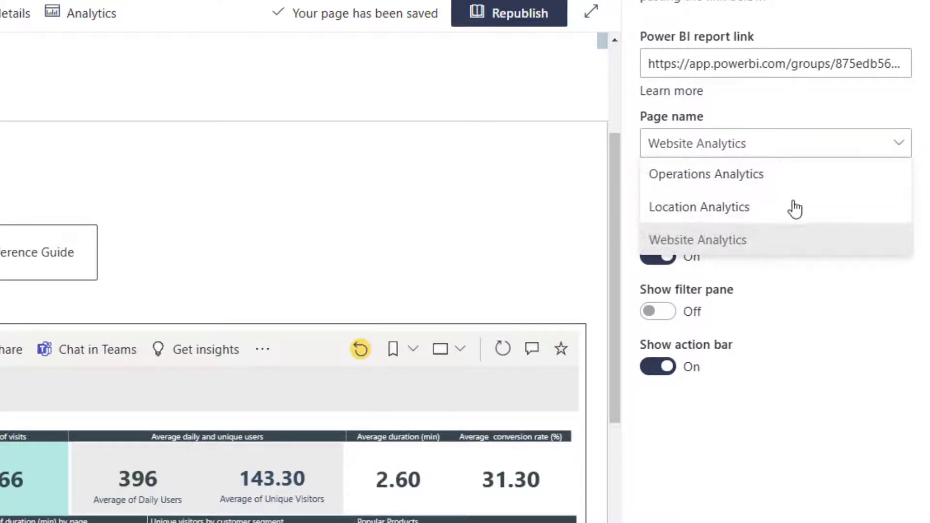
left_click(783, 177)
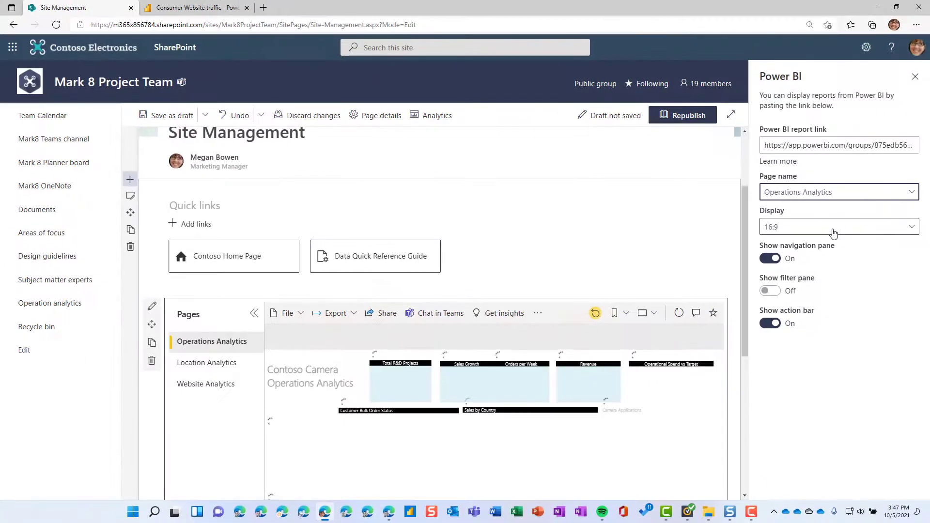
Keep Display at 16:9, turn off navigation pane and action bar, and turn on the filter pane
left_click(833, 232)
left_click(788, 266)
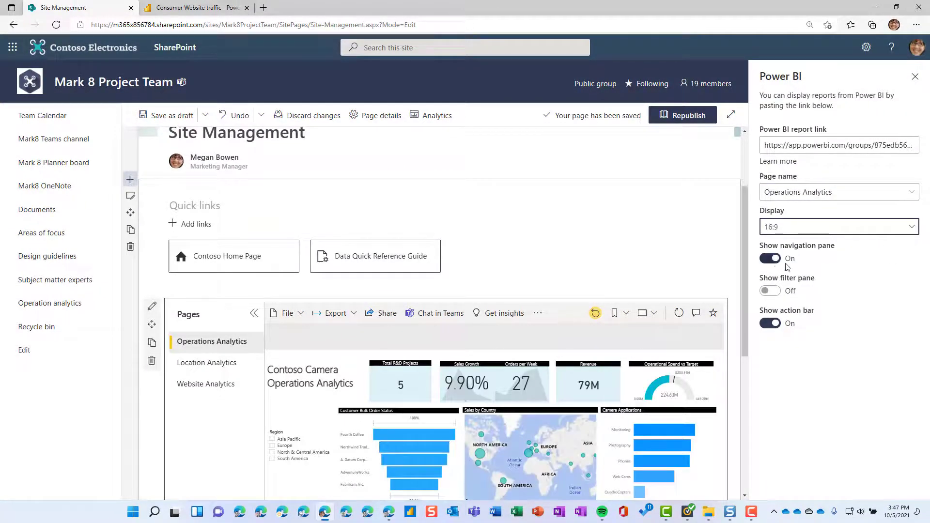
scroll(698, 271, "down", 3)
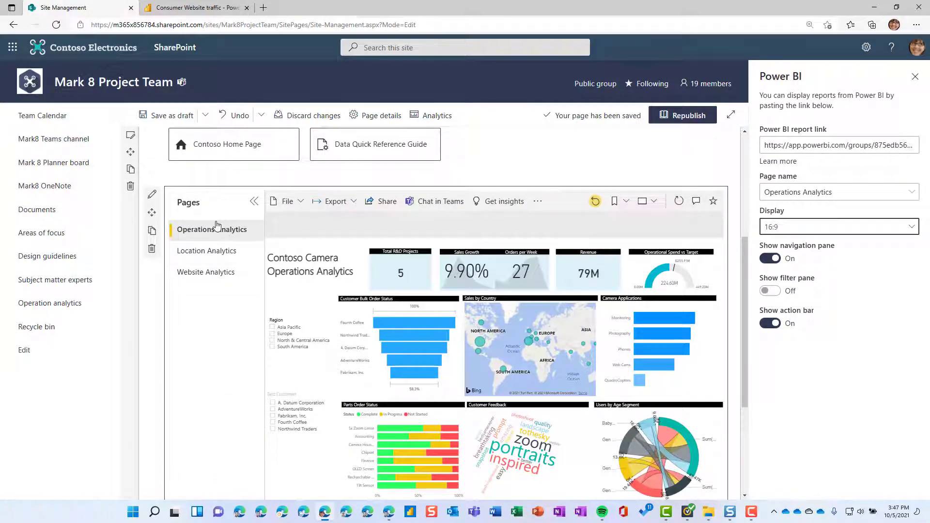
left_click(777, 261)
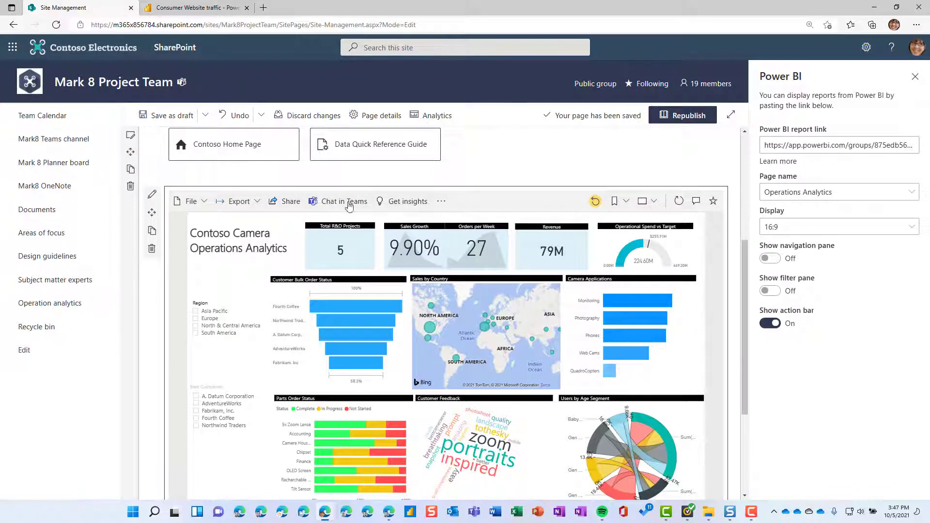
left_click(771, 324)
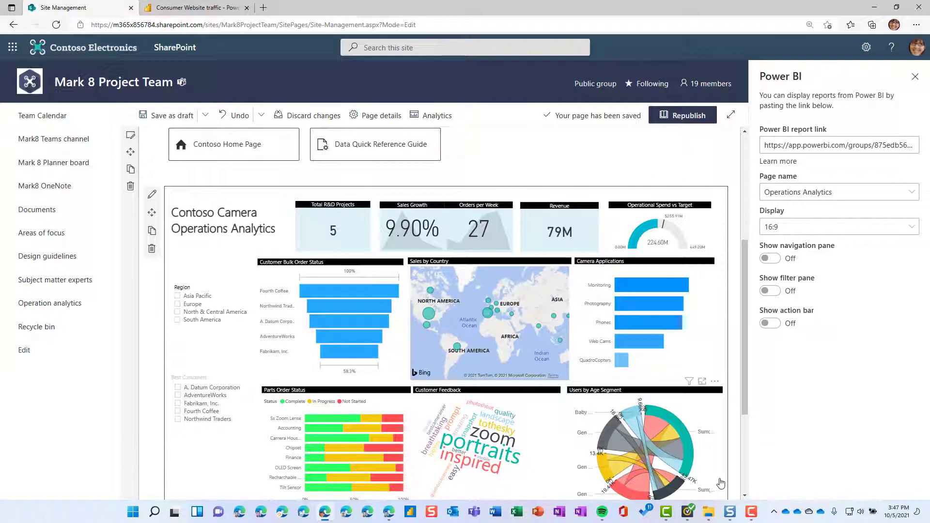
left_click(770, 291)
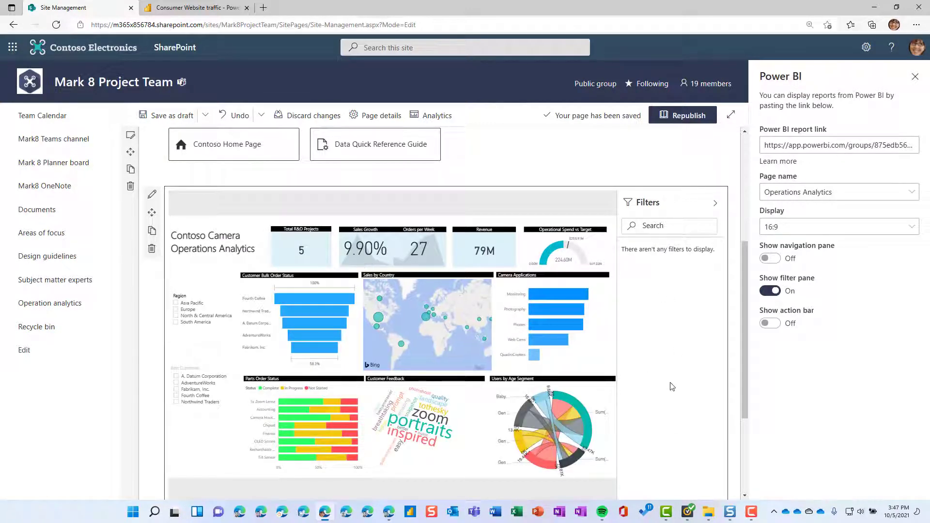
Set Page name to Website Analytics and expand the Product Category filter details
left_click(838, 192)
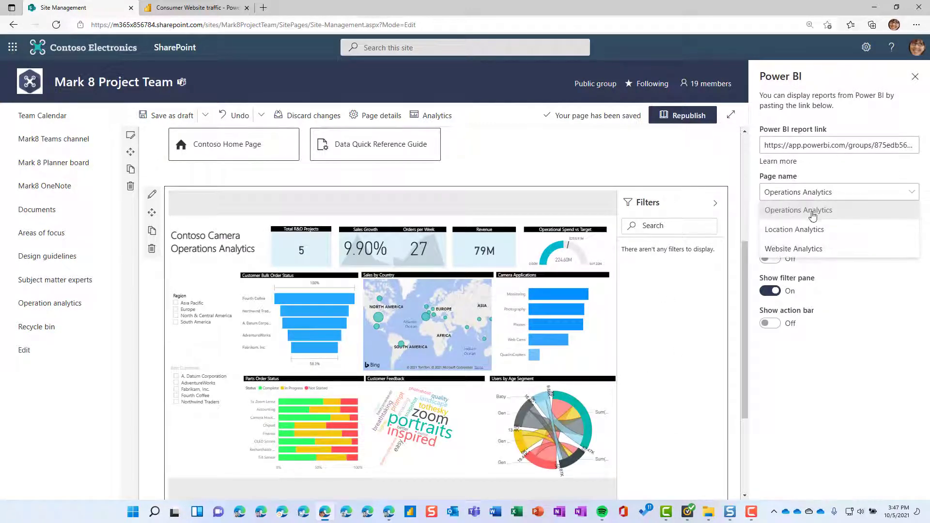
left_click(819, 254)
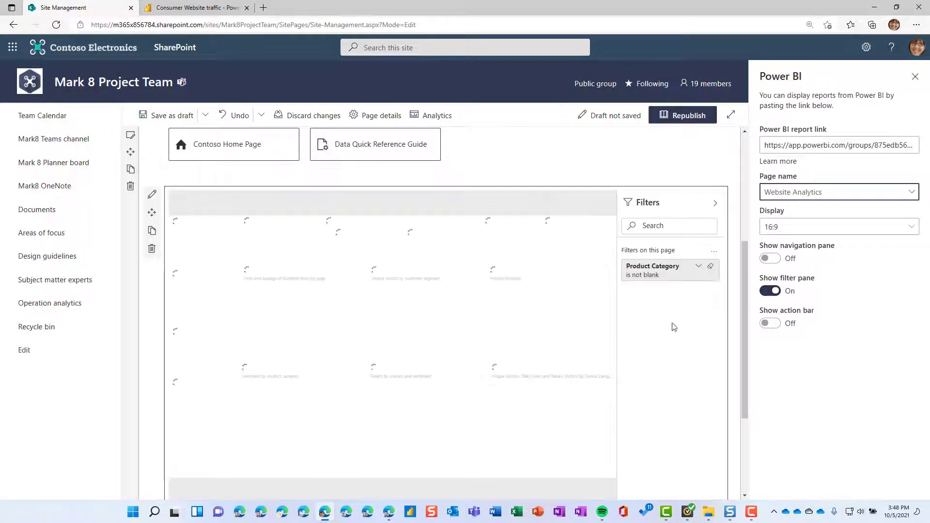
left_click(698, 266)
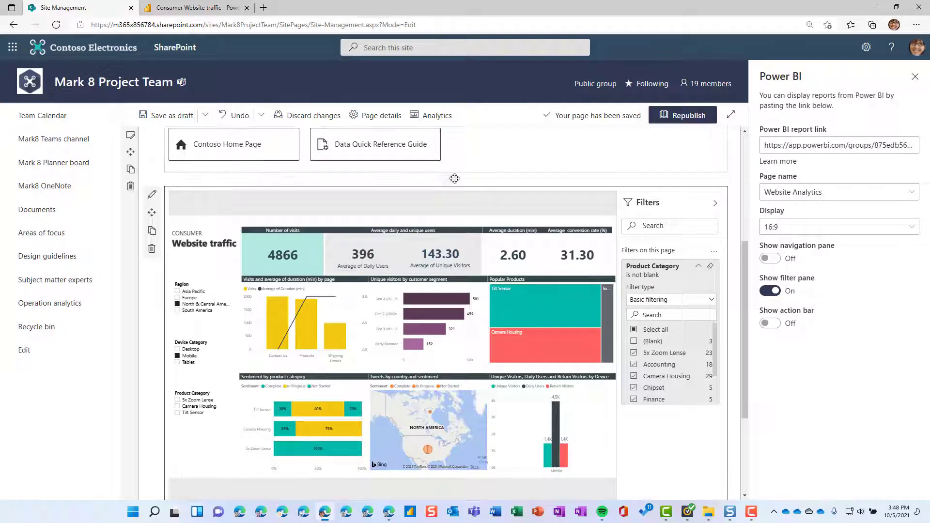
Inspect the Power BI report link, then switch Show filter pane off
left_click(806, 146)
triple_click(836, 146)
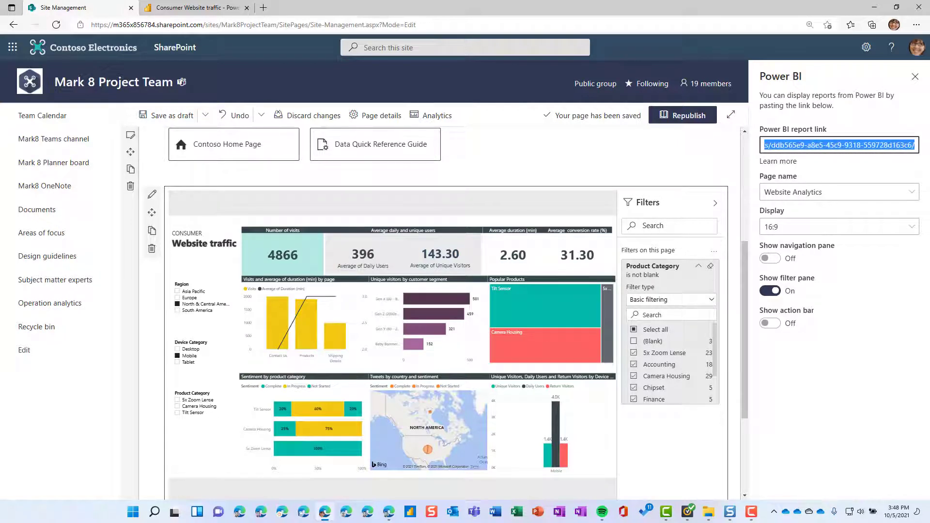
left_click(909, 146)
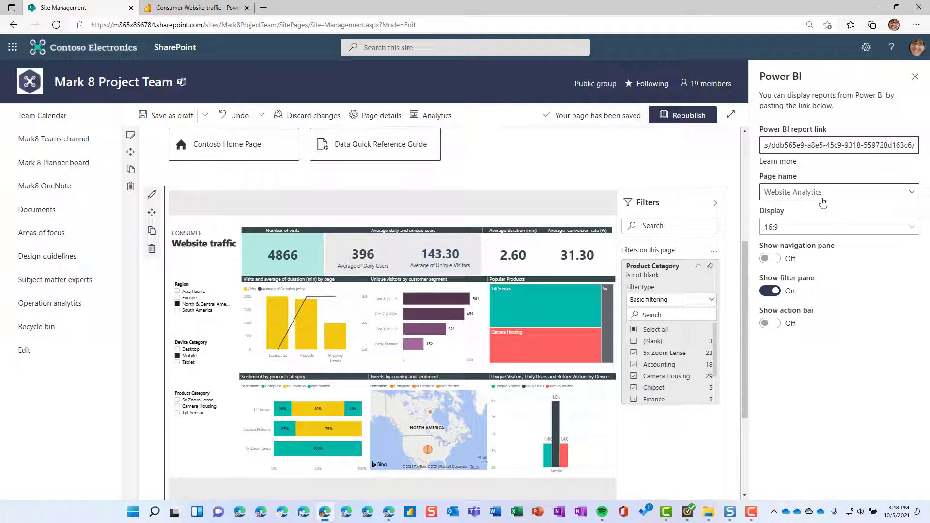
left_click(777, 291)
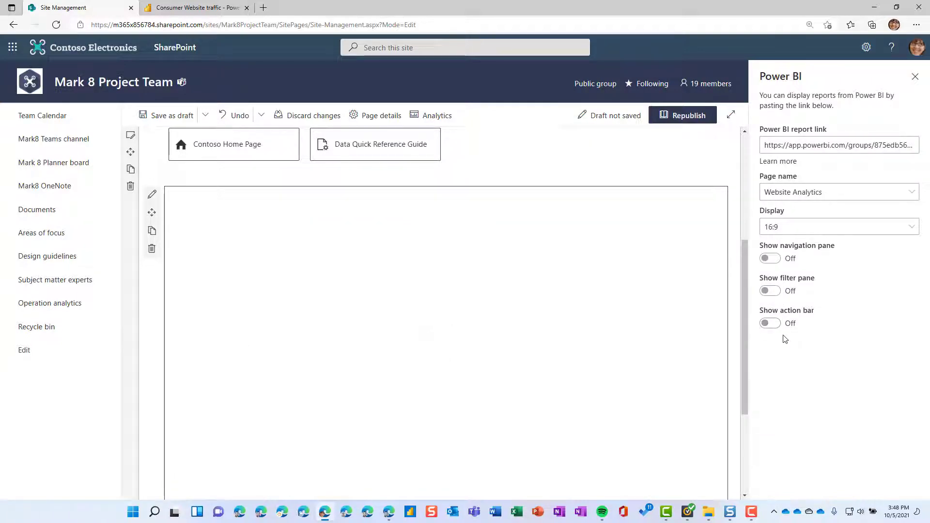
Republish the Site Management page and scroll down to the embedded report
left_click(684, 119)
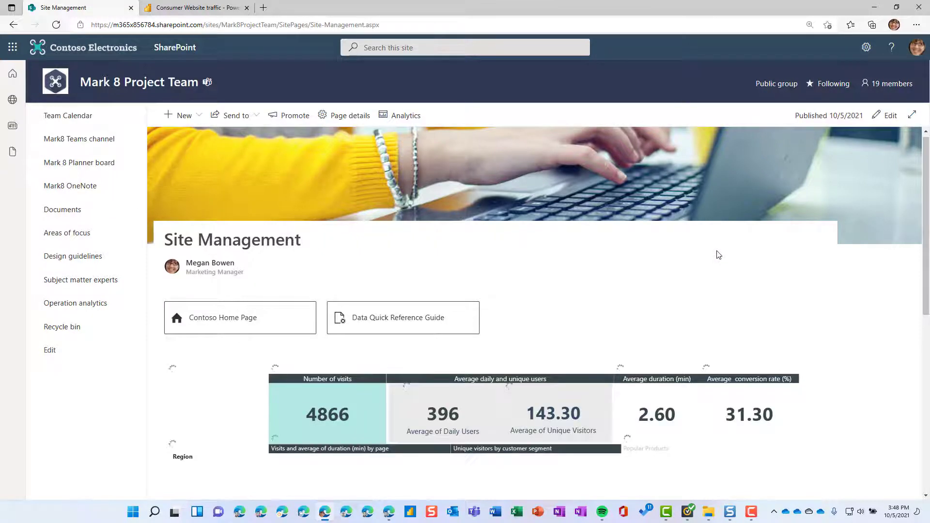
scroll(664, 232, "down", 2)
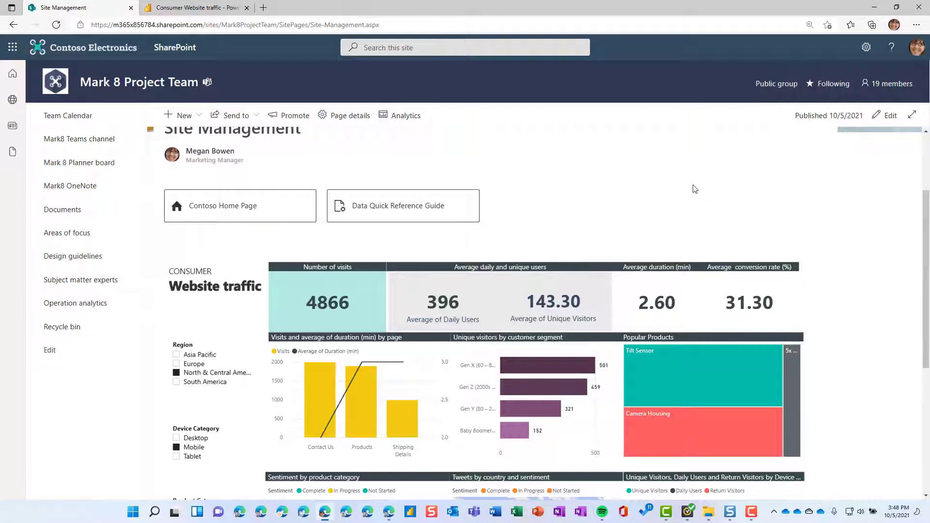
scroll(695, 189, "down", 2)
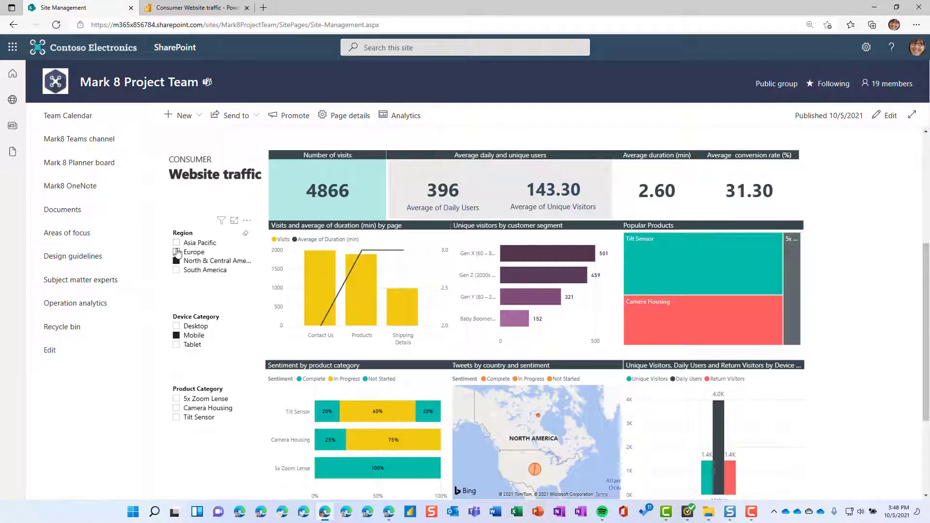
Filter the report to Region Europe and Device Category Desktop
left_click(177, 252)
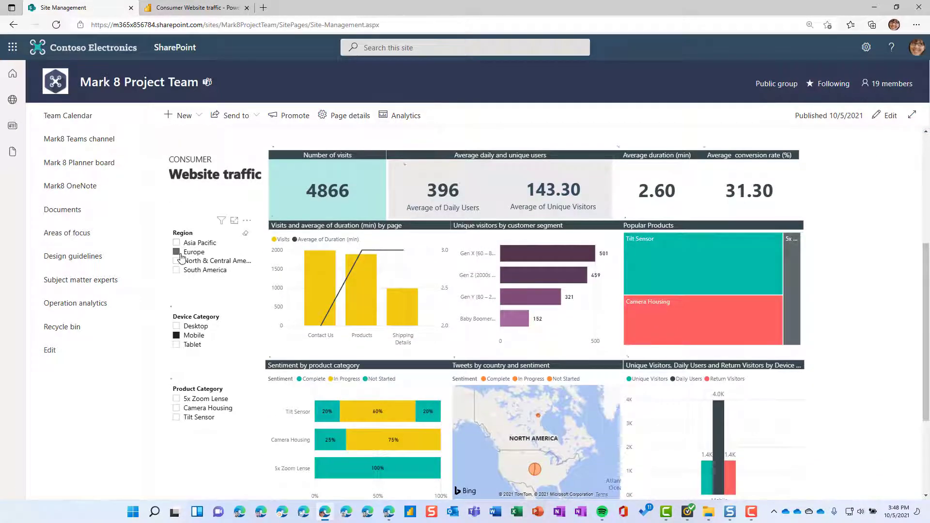
left_click(177, 326)
scroll(270, 403, "down", 3)
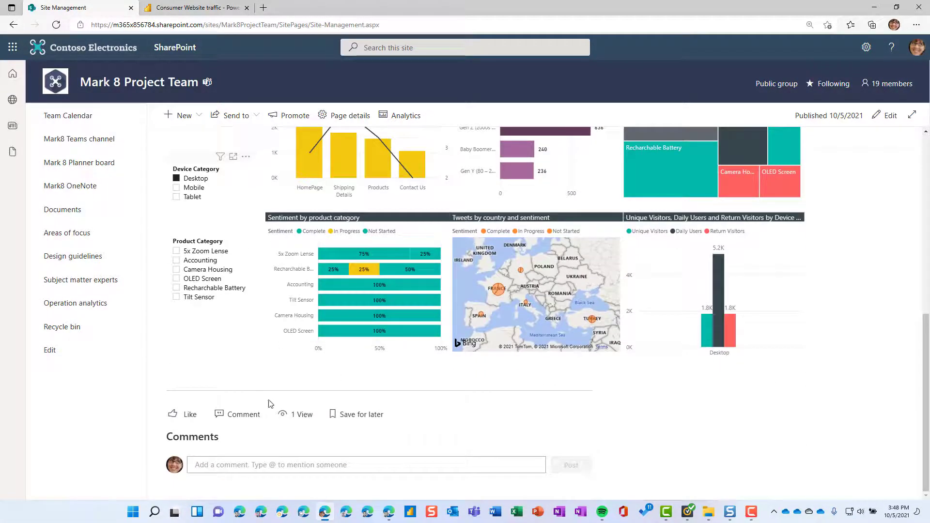